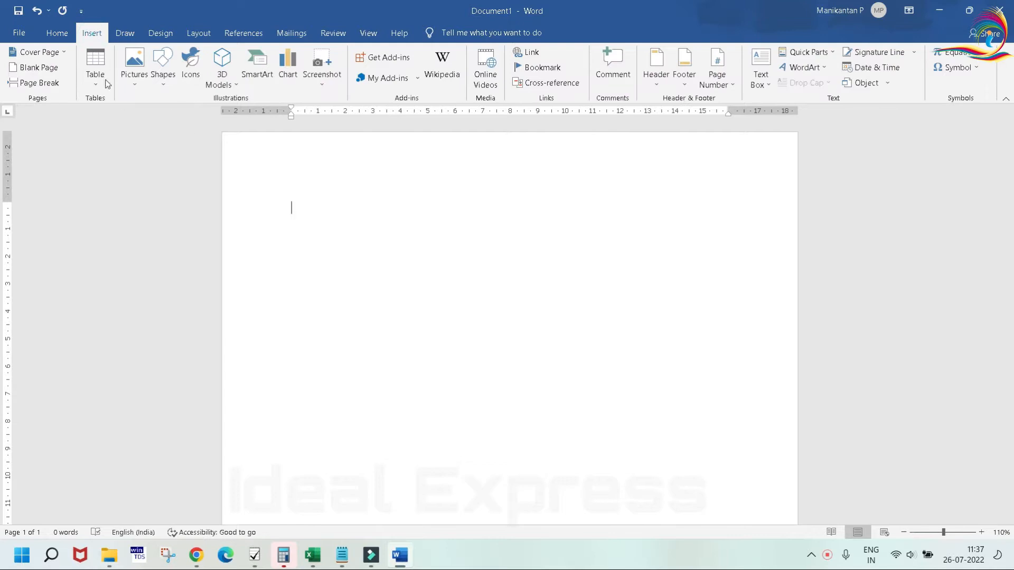
- Insert a table of five columns and two rows in the blank document and add an empty line below it
{"action": "left_click", "coordinate": [95, 84]}
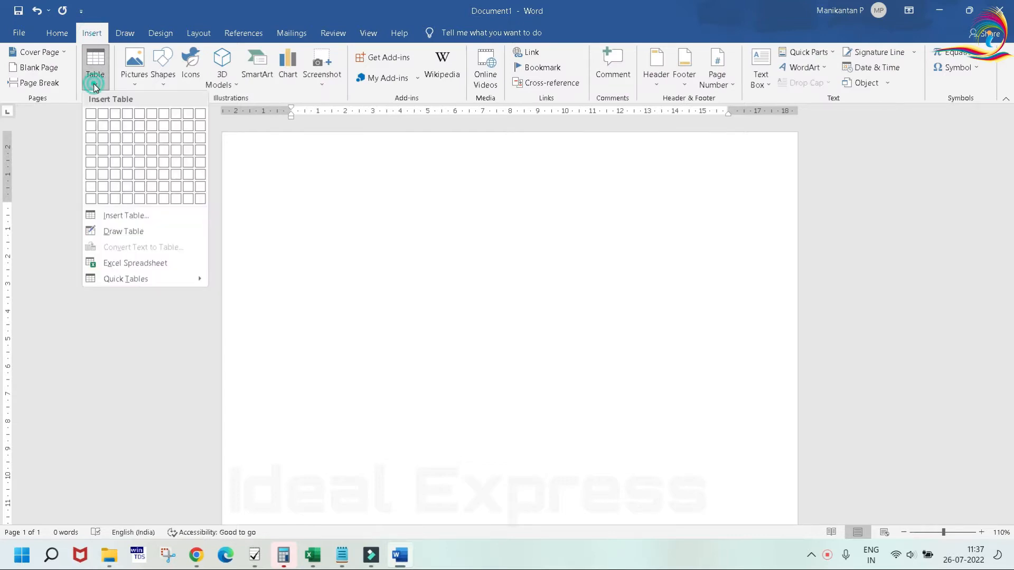
{"action": "left_click", "coordinate": [141, 129]}
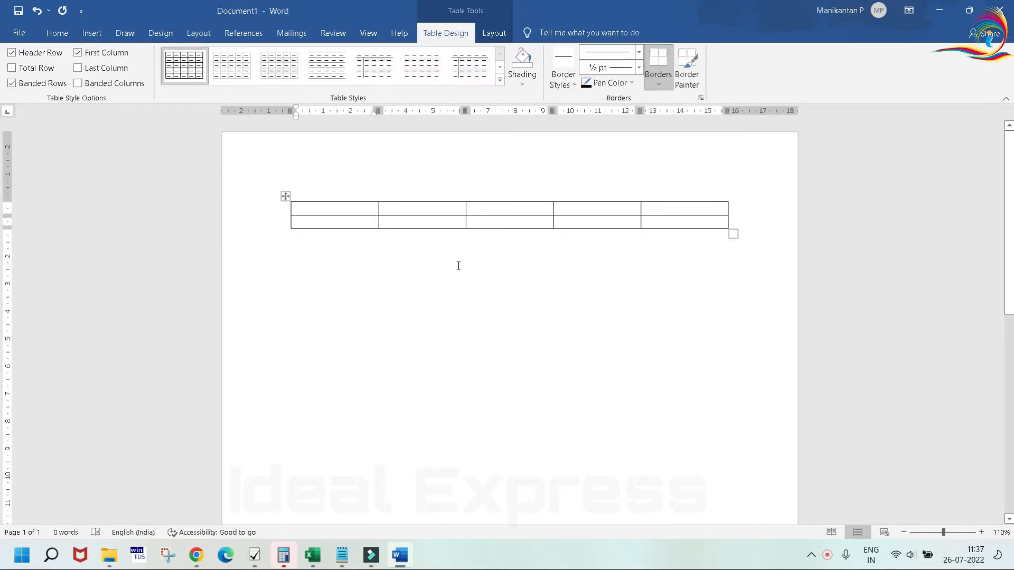
{"action": "left_click", "coordinate": [364, 262]}
{"action": "key", "text": "Return"}
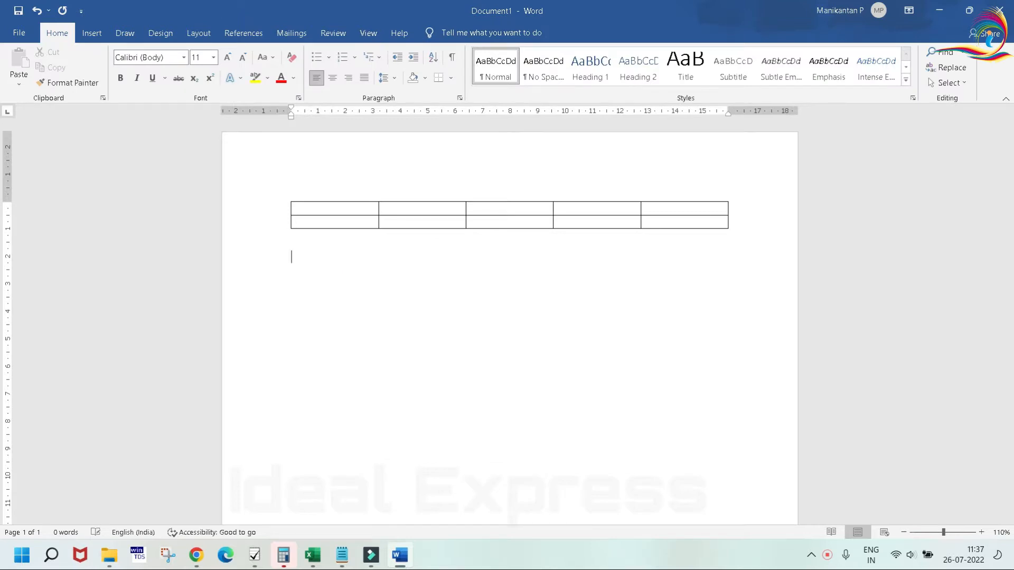
- Insert a second table with 6 columns and 2 rows below the first one and add empty lines beneath it
{"action": "left_click", "coordinate": [91, 33]}
{"action": "left_click", "coordinate": [96, 88]}
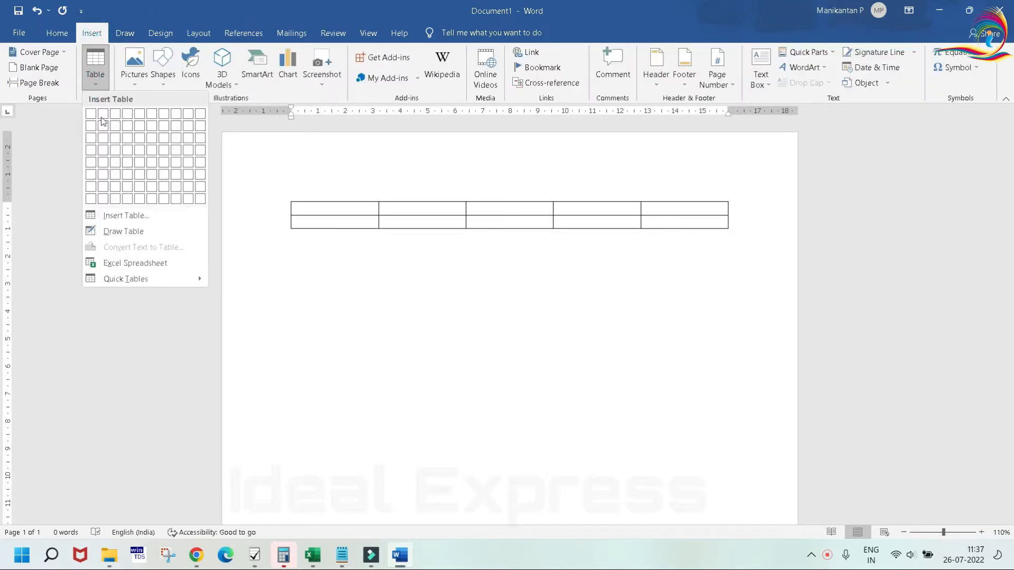
{"action": "left_click", "coordinate": [125, 215]}
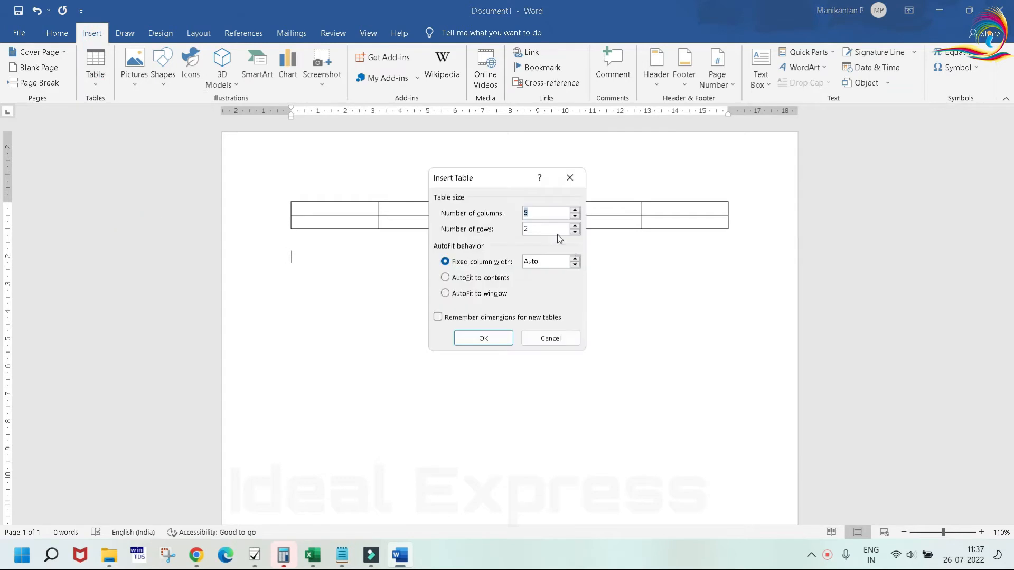
{"action": "left_click", "coordinate": [575, 211]}
{"action": "left_click", "coordinate": [482, 340]}
{"action": "left_click", "coordinate": [312, 299]}
{"action": "key", "text": "Return"}
{"action": "key", "text": "Return"}
{"action": "key", "text": "Return"}
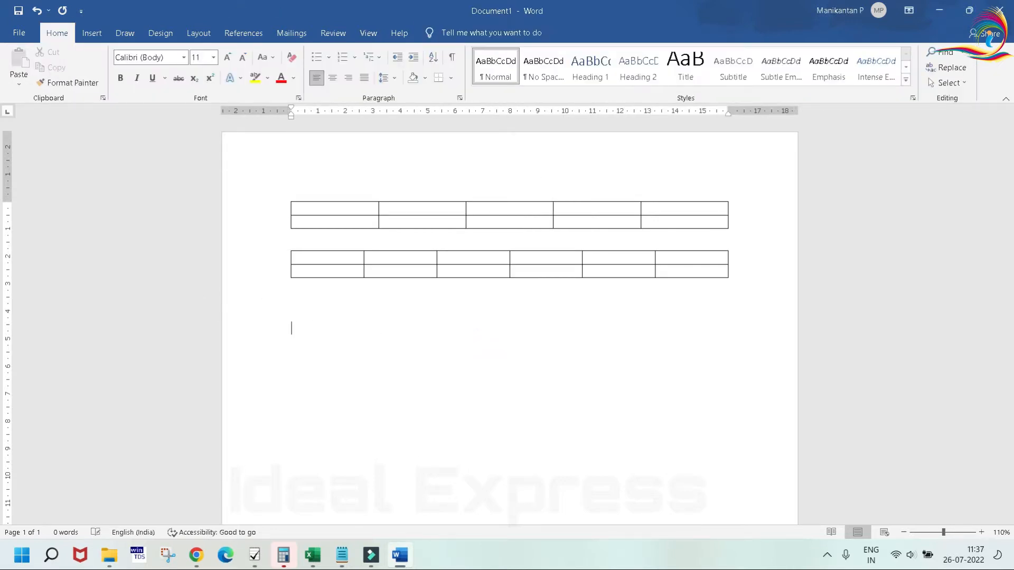
- Draw a table outline by hand below the second table, about 16 cm wide and 1.7 cm high
{"action": "left_click", "coordinate": [92, 33]}
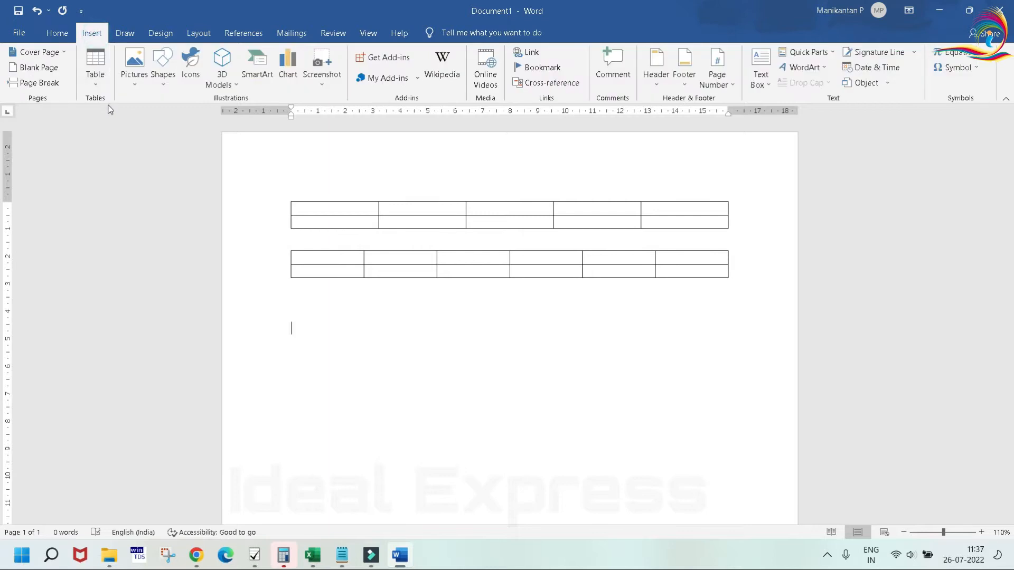
{"action": "left_click", "coordinate": [95, 69]}
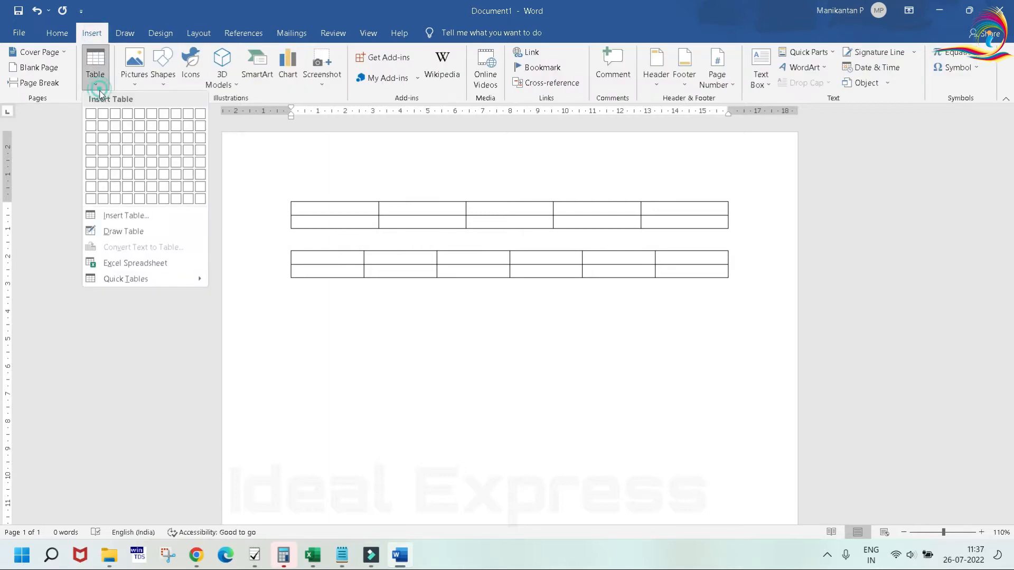
{"action": "left_click", "coordinate": [112, 235]}
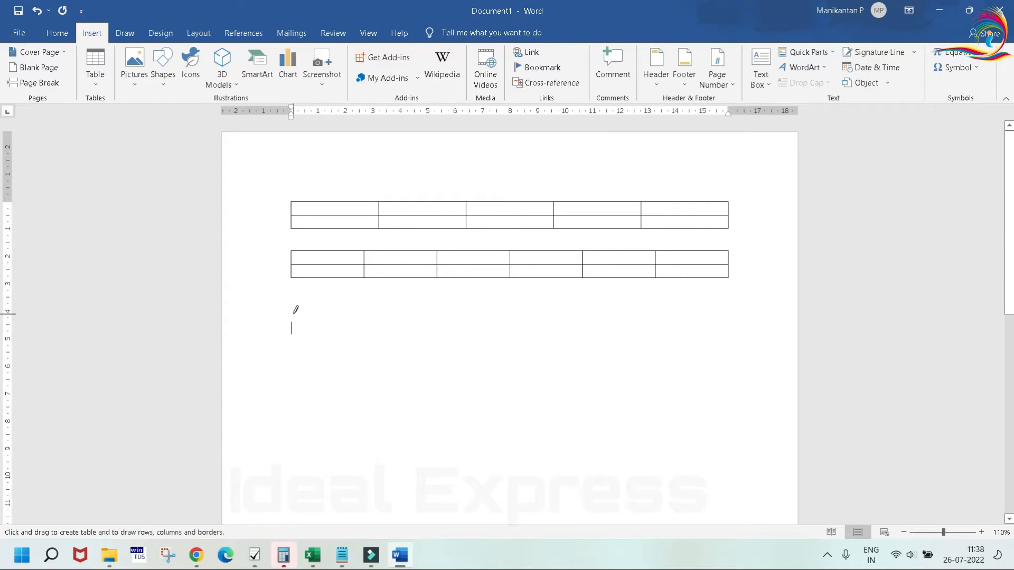
{"action": "mouse_move", "coordinate": [294, 313]}
{"action": "left_mouse_down"}
{"action": "mouse_move", "coordinate": [340, 333]}
{"action": "mouse_move", "coordinate": [633, 333]}
{"action": "mouse_move", "coordinate": [747, 346]}
{"action": "mouse_move", "coordinate": [747, 359]}
{"action": "left_mouse_up"}
- Divide the drawn table into five columns and two rows with hand-drawn lines and end table drawing
{"action": "left_click_drag", "start_coordinate": [358, 299], "coordinate": [362, 339]}
{"action": "left_click_drag", "start_coordinate": [470, 300], "coordinate": [472, 341]}
{"action": "left_click_drag", "start_coordinate": [582, 299], "coordinate": [586, 345]}
{"action": "left_click_drag", "start_coordinate": [680, 300], "coordinate": [681, 345]}
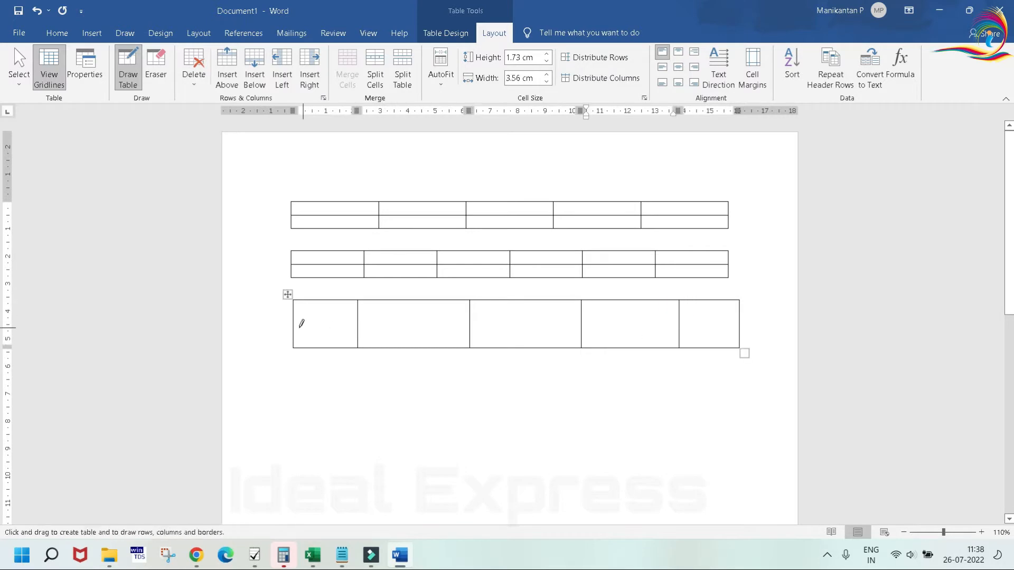
{"action": "mouse_move", "coordinate": [293, 319]}
{"action": "left_mouse_down"}
{"action": "mouse_move", "coordinate": [672, 301]}
{"action": "mouse_move", "coordinate": [686, 320]}
{"action": "left_mouse_up"}
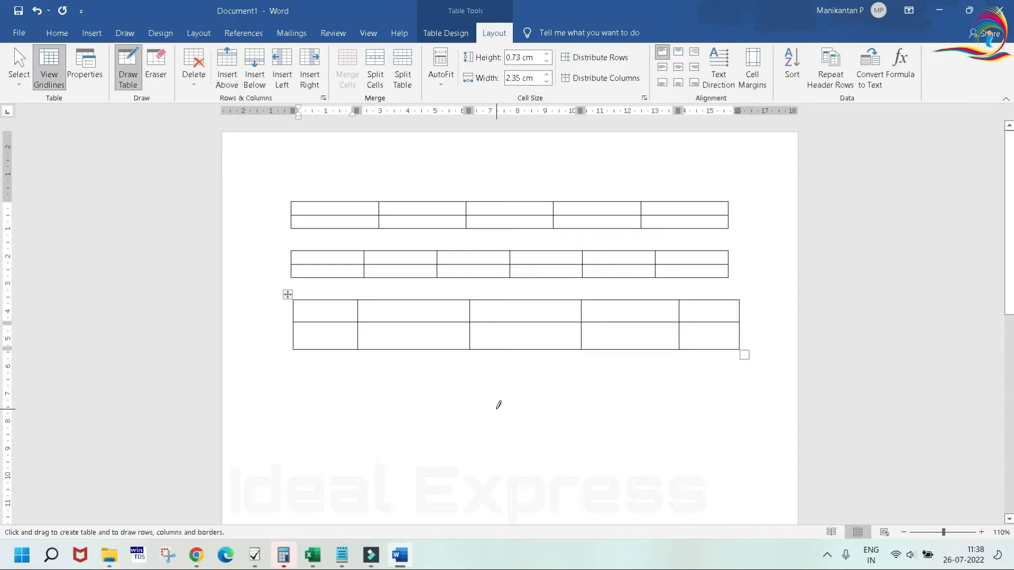
{"action": "left_click", "coordinate": [129, 85]}
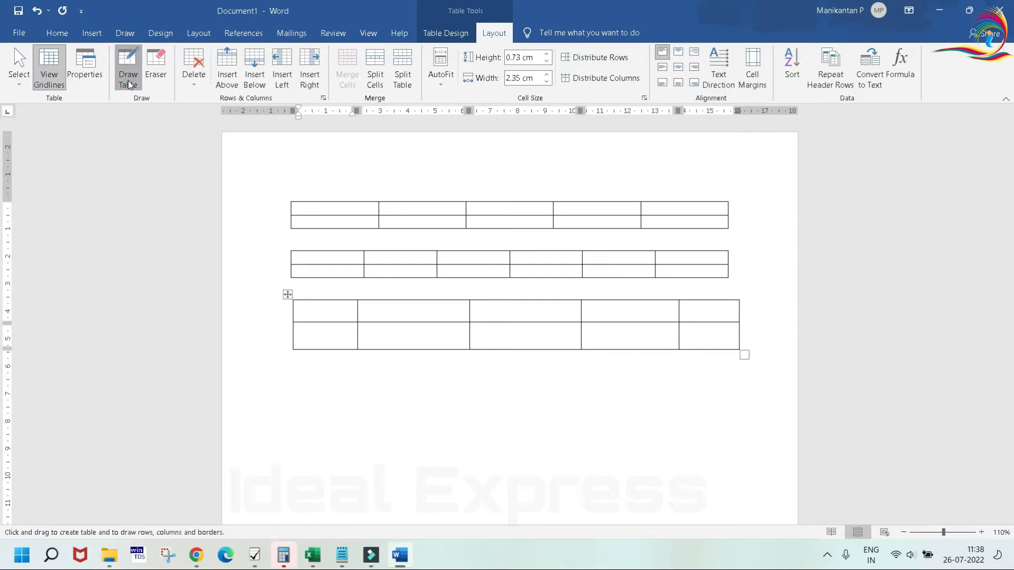
- Create a one-row, four-column table below the drawn table by entering a text line of plus signs separated by runs of hyphens
{"action": "left_click", "coordinate": [304, 396]}
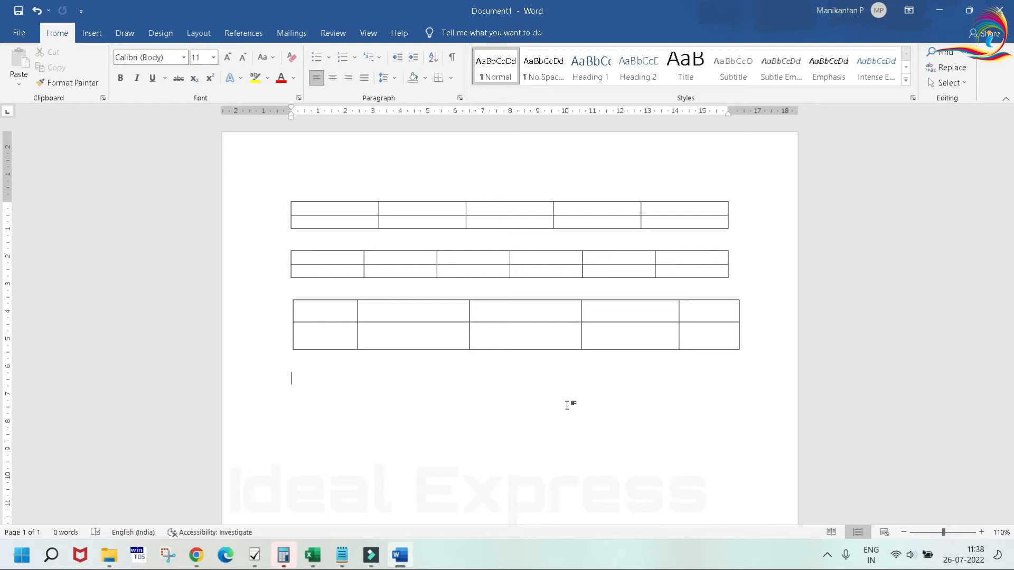
{"action": "type", "text": "+"}
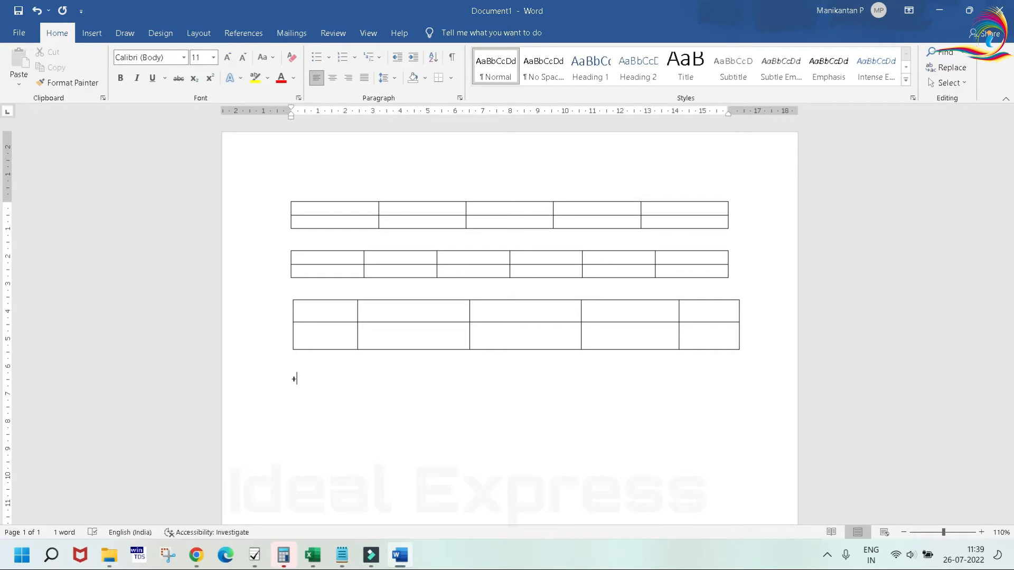
{"action": "type", "text": "-------------------------------+"}
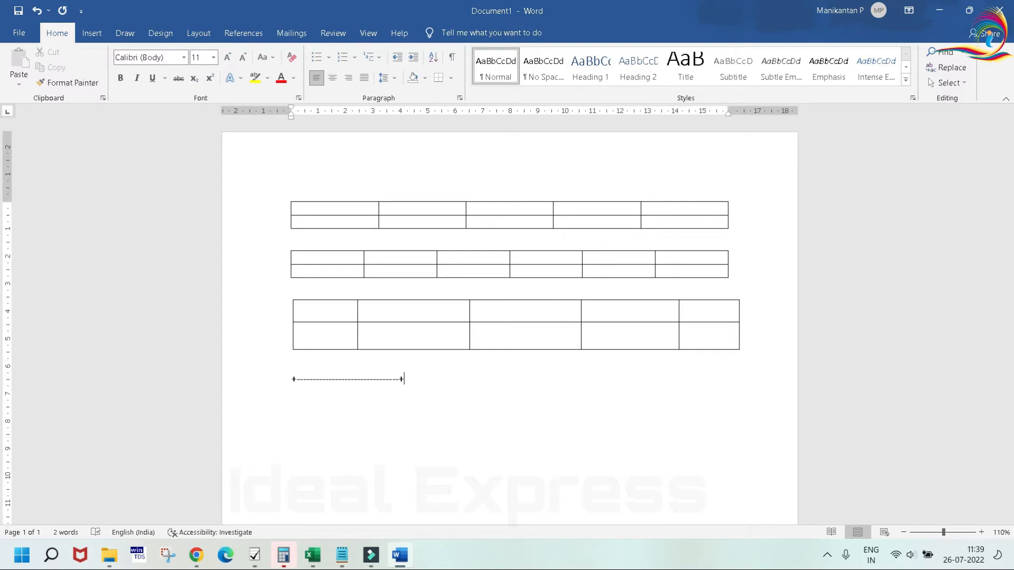
{"action": "type", "text": "-------------------------------+------------------------------+----------------------------+----------------------+"}
{"action": "key", "text": "Return"}
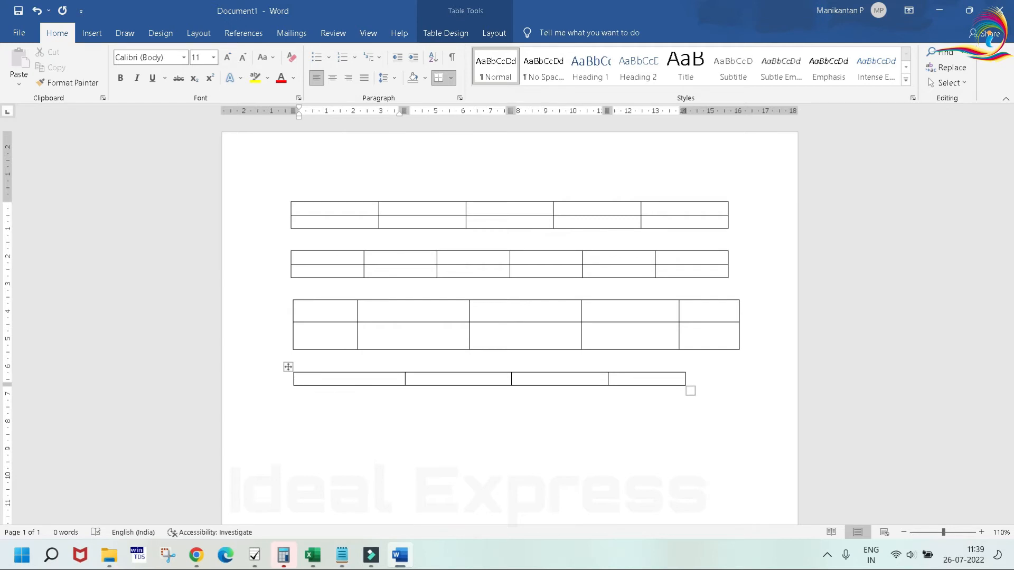
- Move through the cells of the four-column table to append three more rows at its end
{"action": "key", "text": "Tab"}
{"action": "key", "text": "Tab"}
{"action": "key", "text": "Tab"}
{"action": "key", "text": "Tab"}
{"action": "key", "text": "Tab"}
{"action": "key", "text": "Tab"}
{"action": "key", "text": "Tab"}
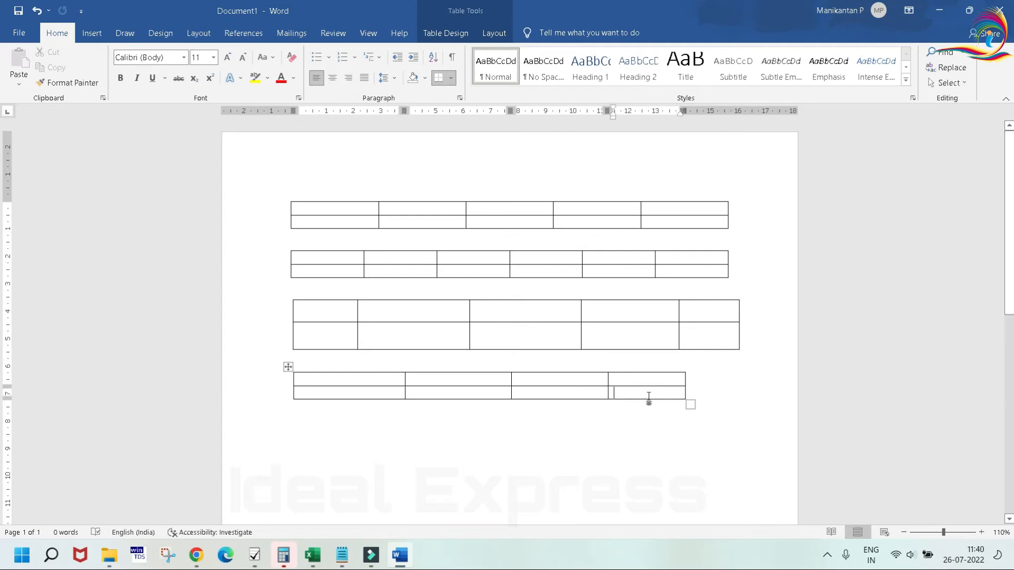
{"action": "key", "text": "Tab"}
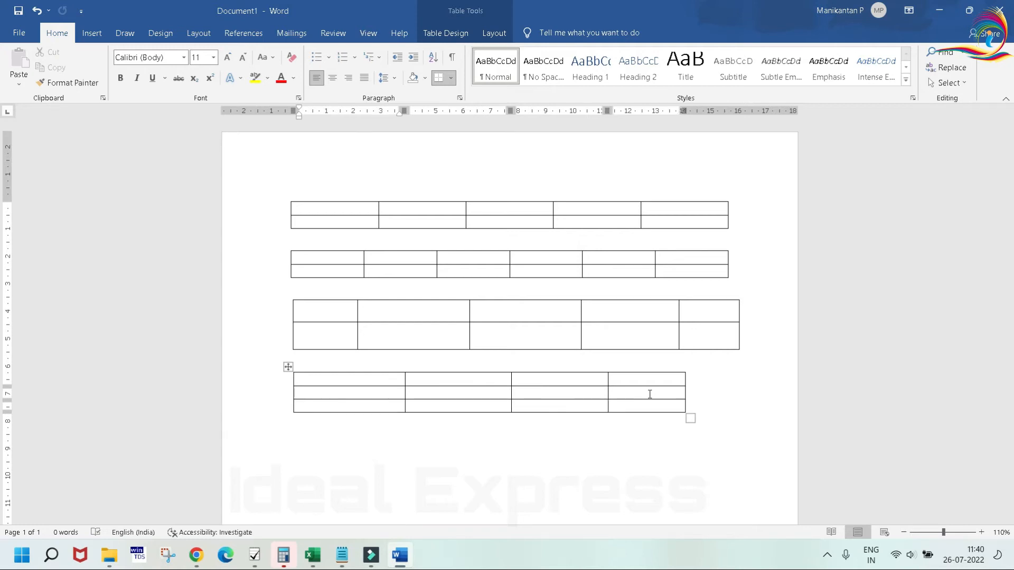
{"action": "key", "text": "Tab"}
{"action": "key", "text": "Tab"}
{"action": "key", "text": "Tab"}
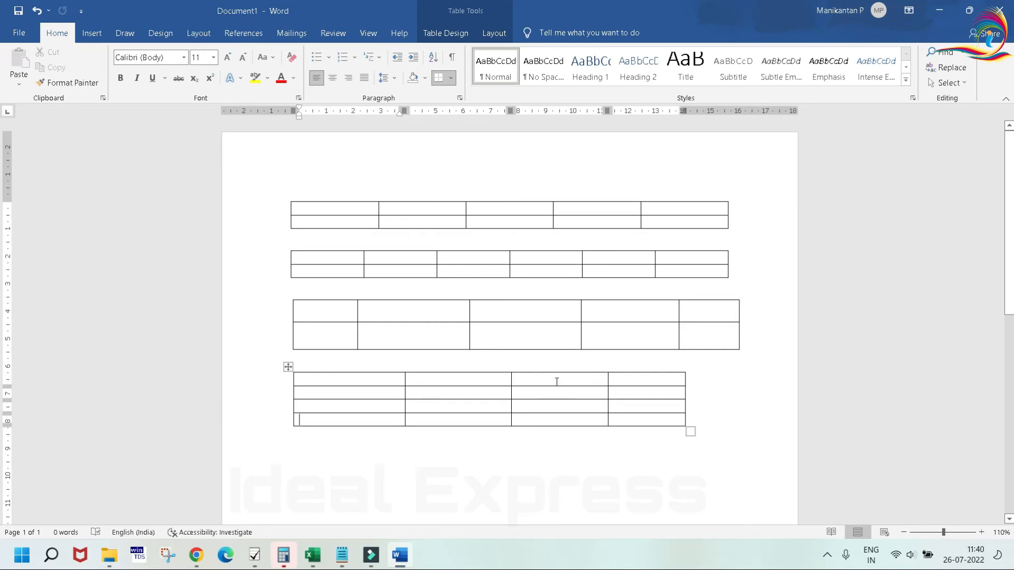
- Delete the third column of the bottom table
{"action": "left_click_drag", "start_coordinate": [557, 381], "coordinate": [552, 418]}
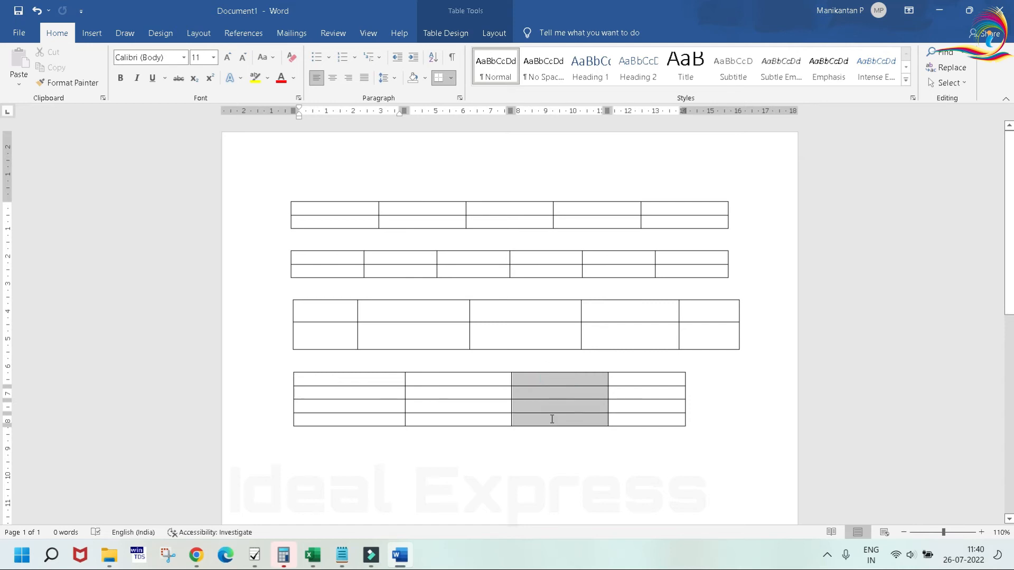
{"action": "right_click", "coordinate": [550, 393]}
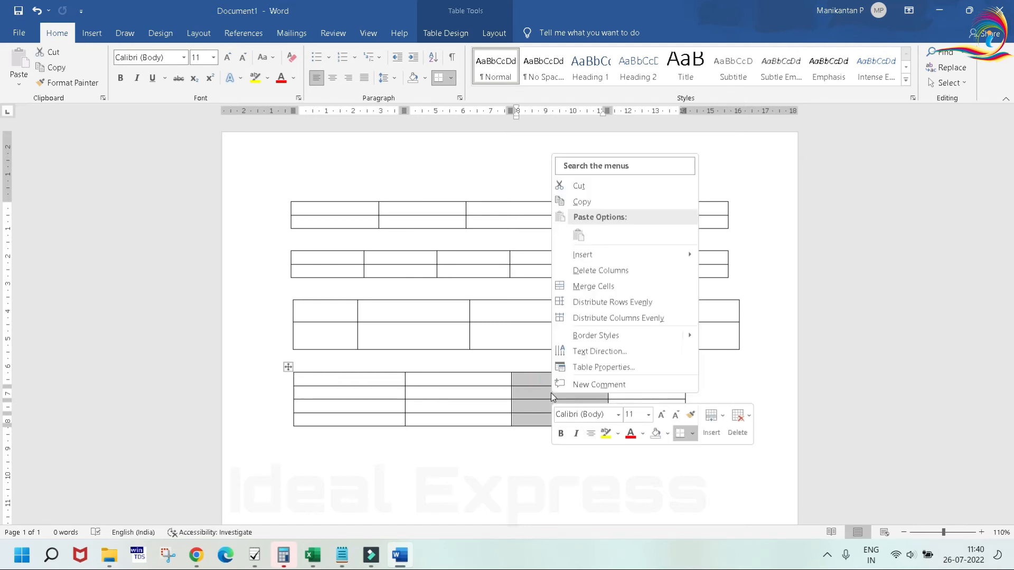
{"action": "left_click", "coordinate": [624, 276]}
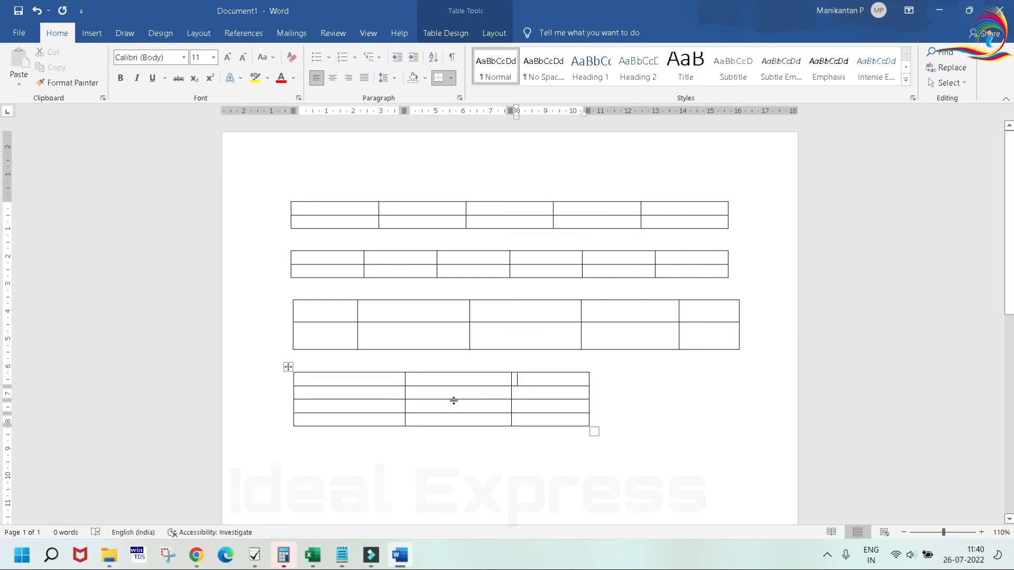
- Insert a new column to the right of the bottom table's last column
{"action": "left_click_drag", "start_coordinate": [555, 380], "coordinate": [554, 418]}
{"action": "right_click", "coordinate": [552, 395]}
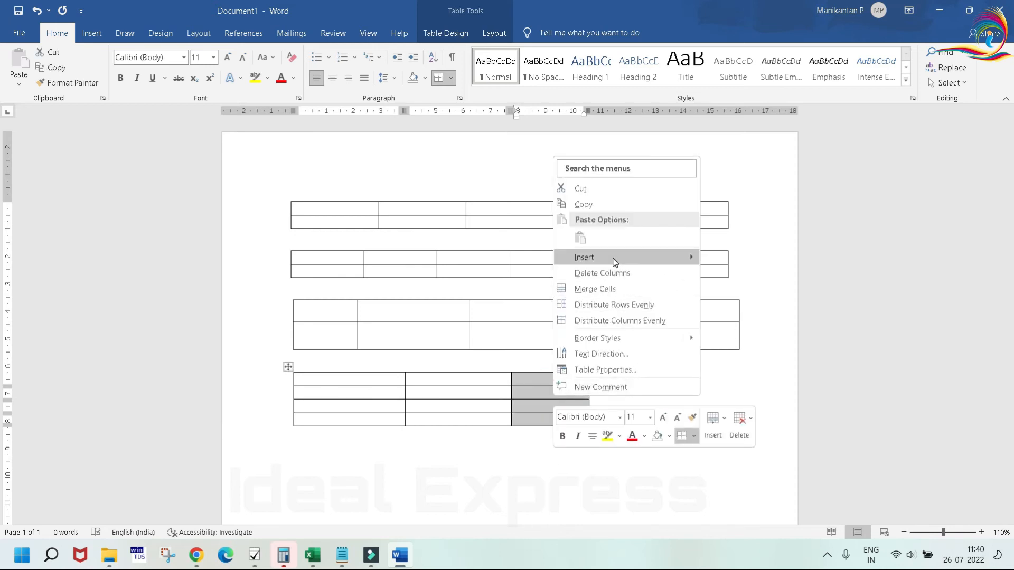
{"action": "mouse_move", "coordinate": [615, 262]}
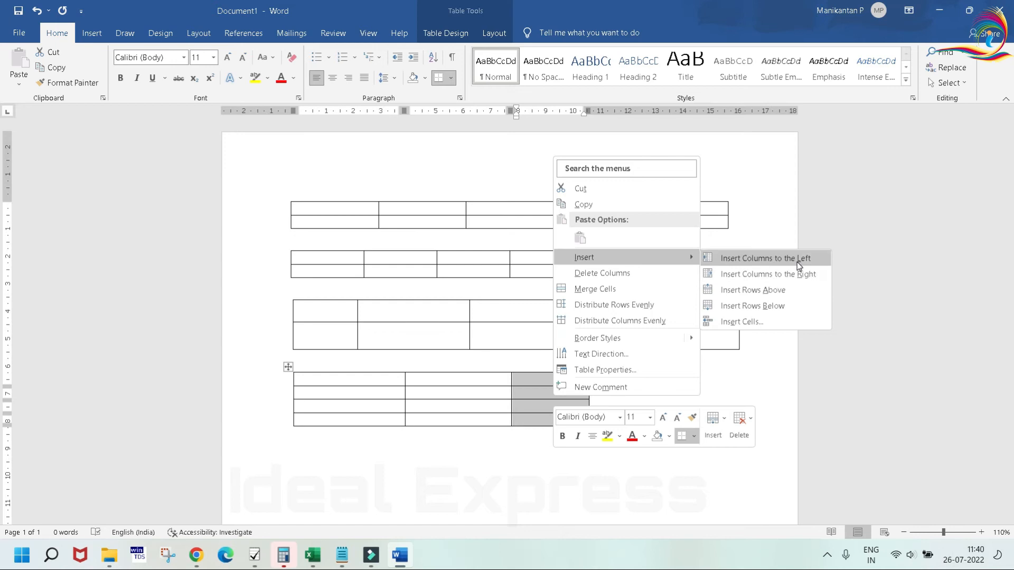
{"action": "left_click", "coordinate": [760, 279]}
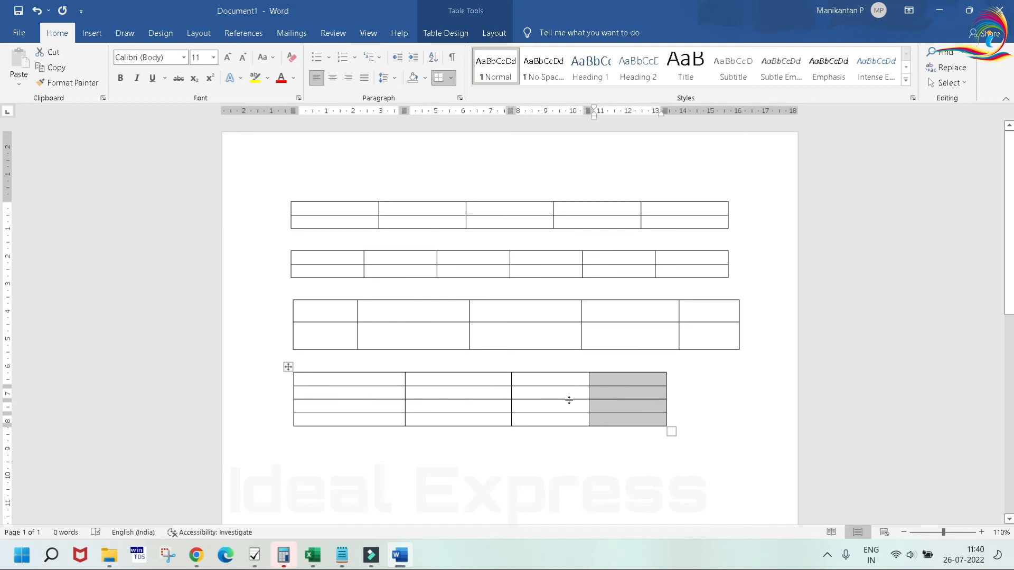
- Widen the bottom table's first column to about 6 cm and increase its first two rows to about 1.3 cm high
{"action": "left_click_drag", "start_coordinate": [359, 386], "coordinate": [380, 407]}
{"action": "left_click_drag", "start_coordinate": [405, 388], "coordinate": [457, 389]}
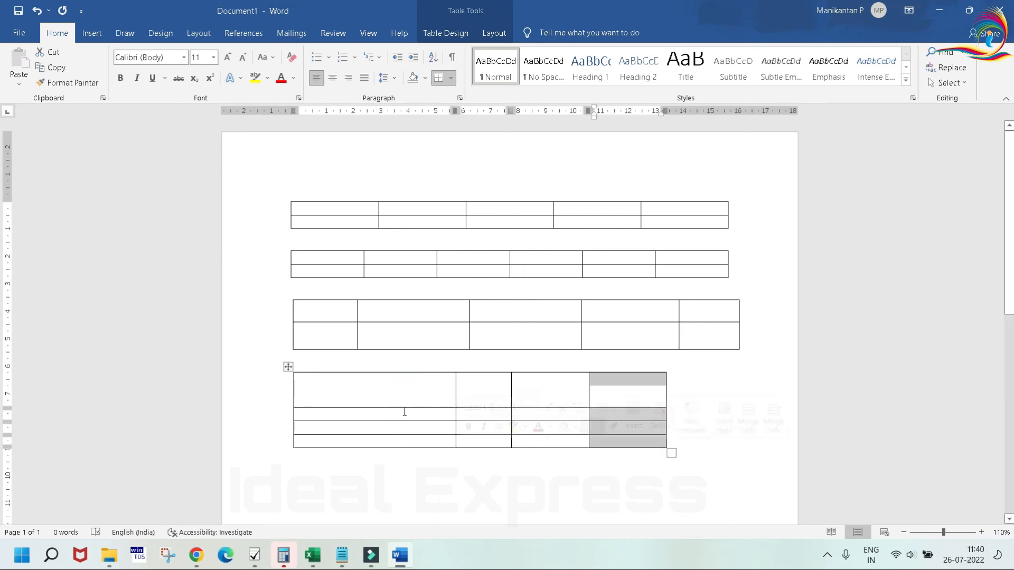
{"action": "left_click", "coordinate": [380, 419]}
{"action": "left_click_drag", "start_coordinate": [377, 421], "coordinate": [378, 441]}
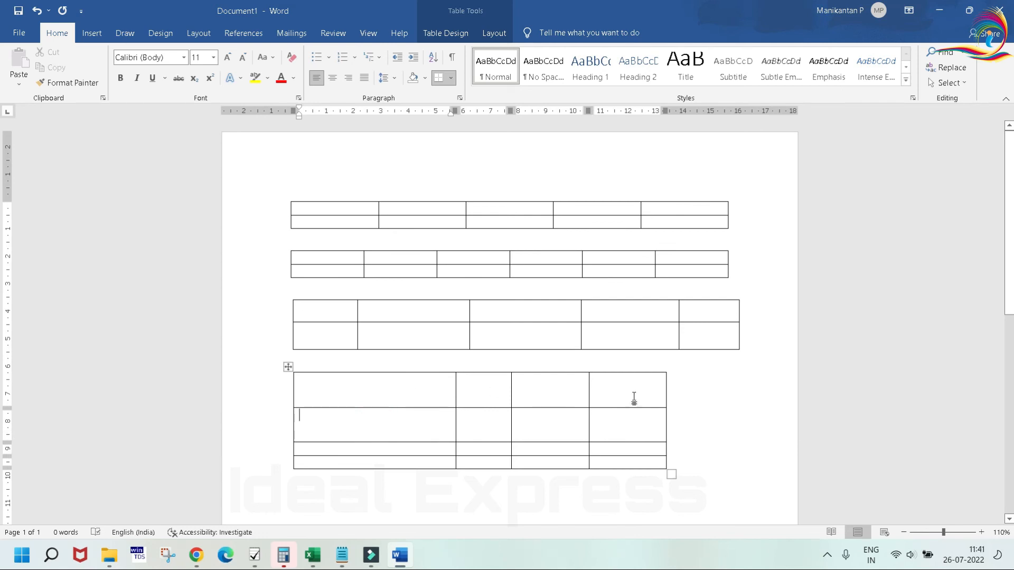
- Create a one-row, three-column table below the resized table by entering a text line of plus signs separated by runs of hyphens
{"action": "scroll", "coordinate": [622, 411], "scroll_direction": "down", "scroll_amount": 3}
{"action": "scroll", "coordinate": [623, 410], "scroll_direction": "down", "scroll_amount": 1}
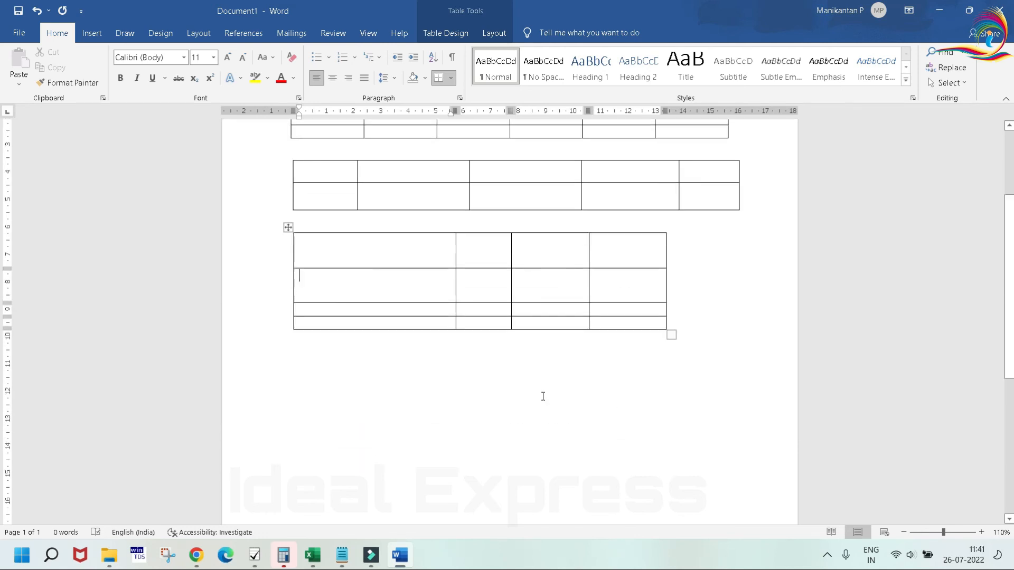
{"action": "left_click", "coordinate": [357, 381]}
{"action": "key", "text": "ctrl+z"}
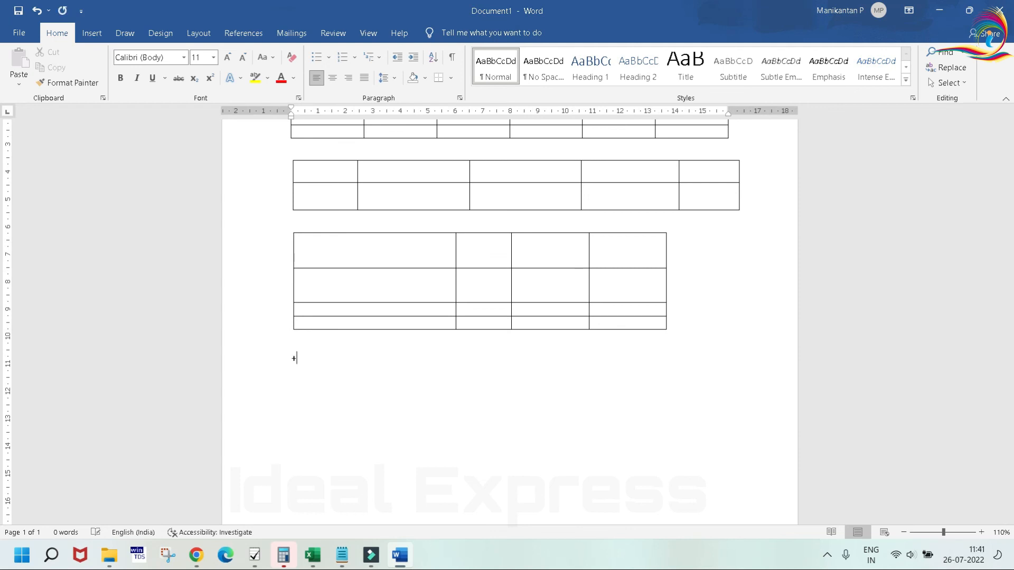
{"action": "type", "text": "+--------------"}
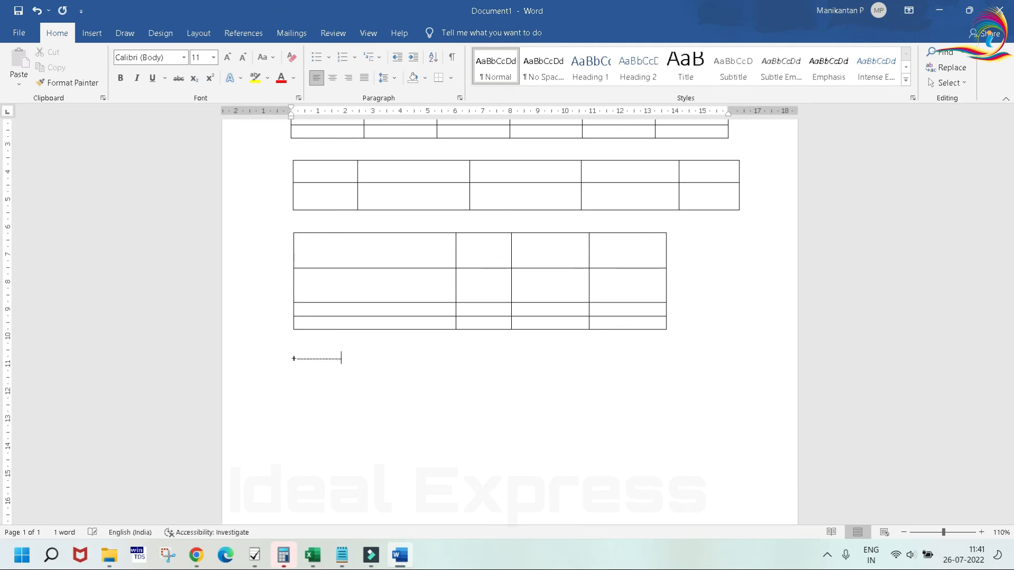
{"action": "type", "text": "------------+"}
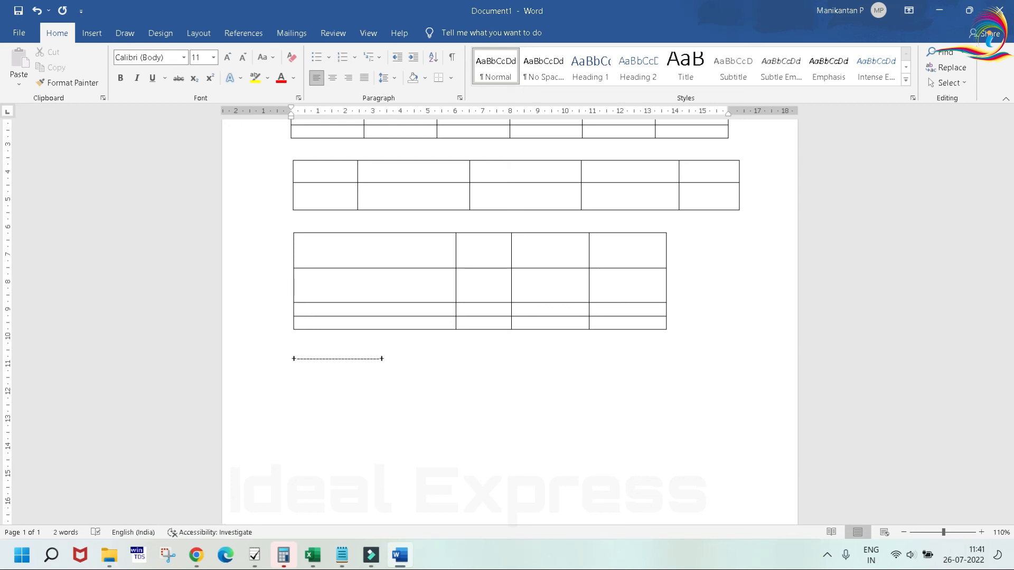
{"action": "type", "text": "---------------------------+---------------------"}
{"action": "type", "text": "+"}
{"action": "key", "text": "Return"}
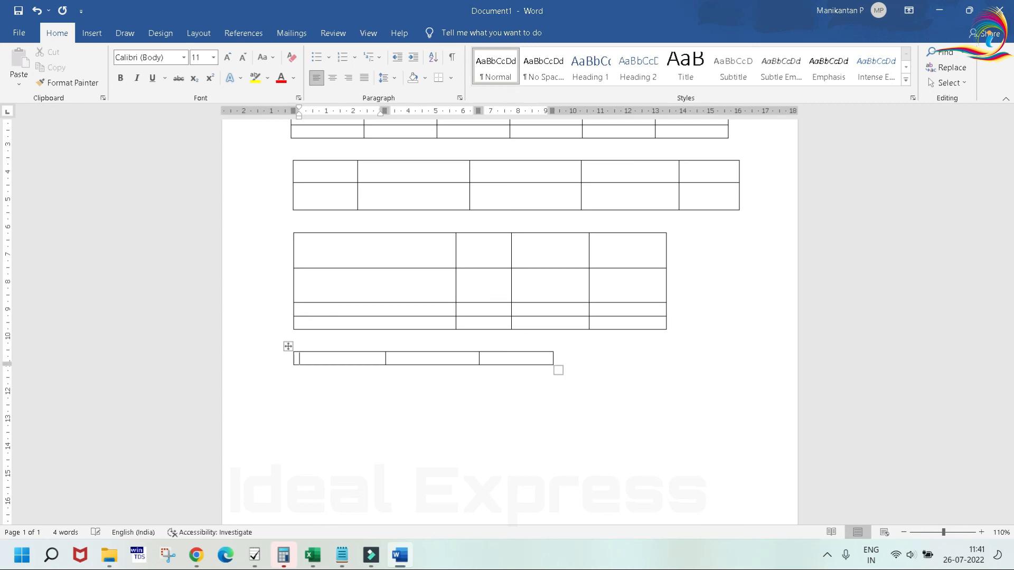